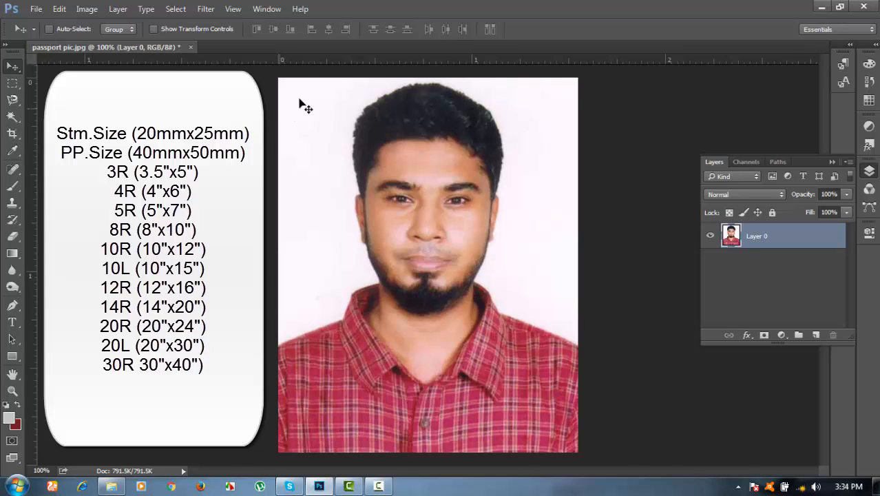
- Frame the whole passport photo with a crop box using the 4 : 5 (8 : 10) ratio preset
left_click(12, 165)
left_click(11, 134)
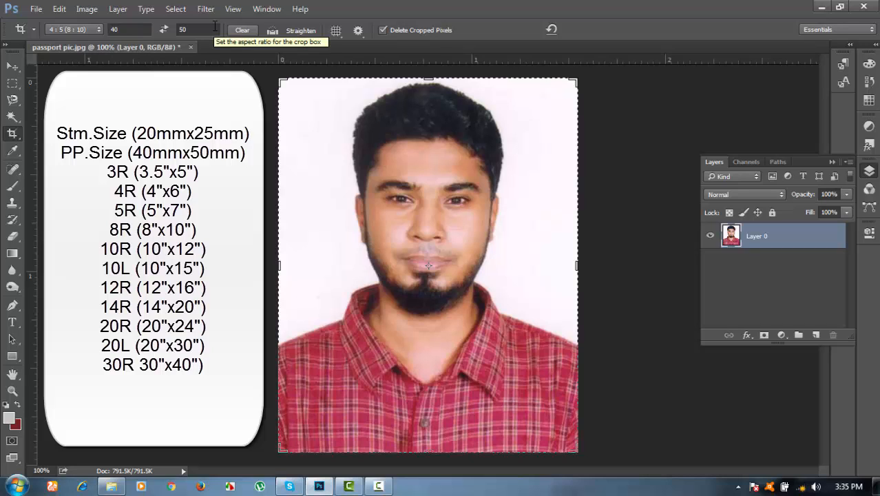
left_click(99, 31)
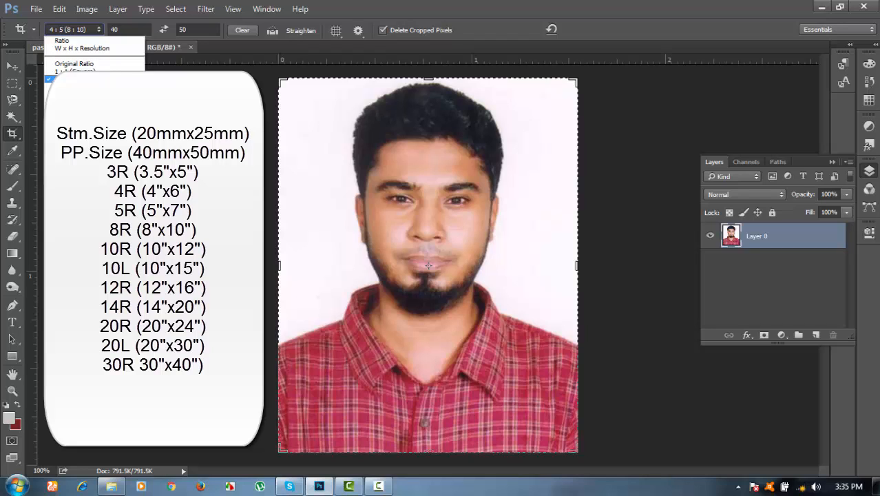
left_click(76, 79)
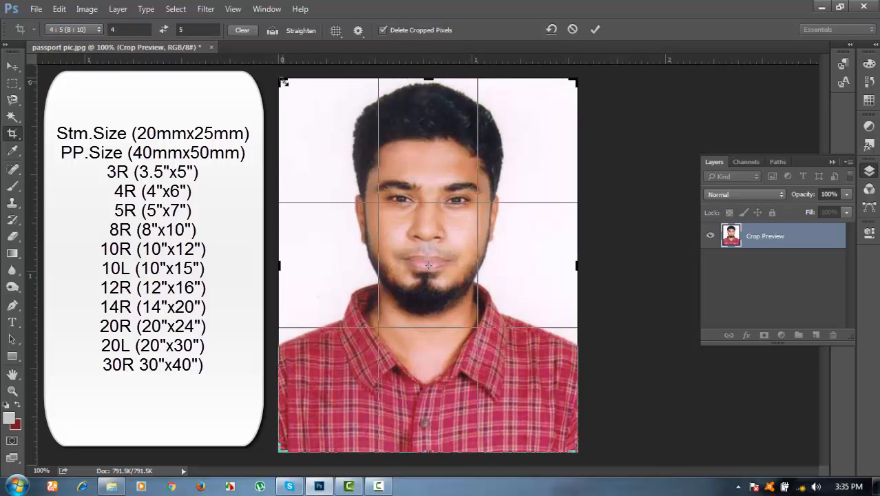
mouse_move(285, 82)
left_mouse_down()
mouse_move(290, 77)
mouse_move(288, 93)
mouse_move(281, 87)
left_mouse_up()
right_click(236, 48)
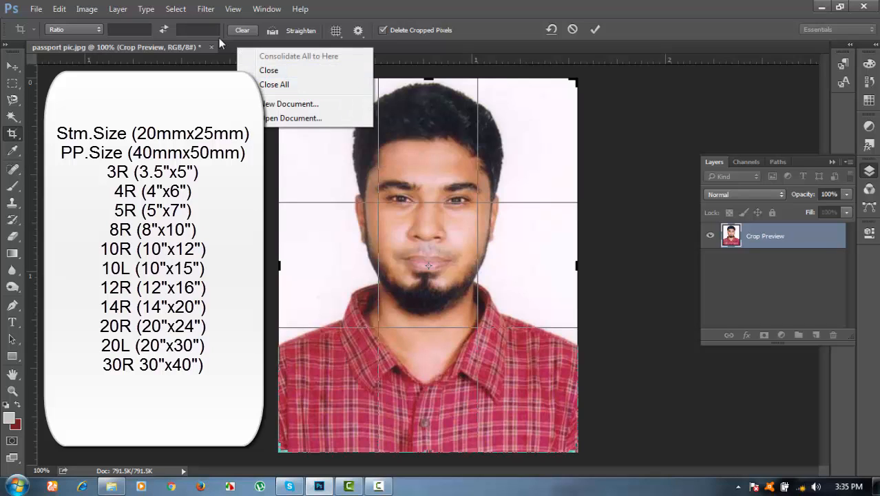
left_click(226, 53)
right_click(228, 46)
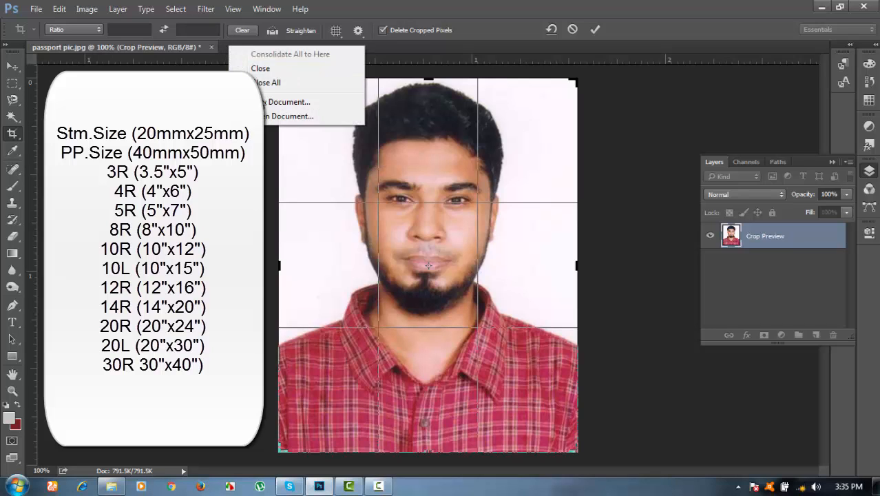
left_click(35, 9)
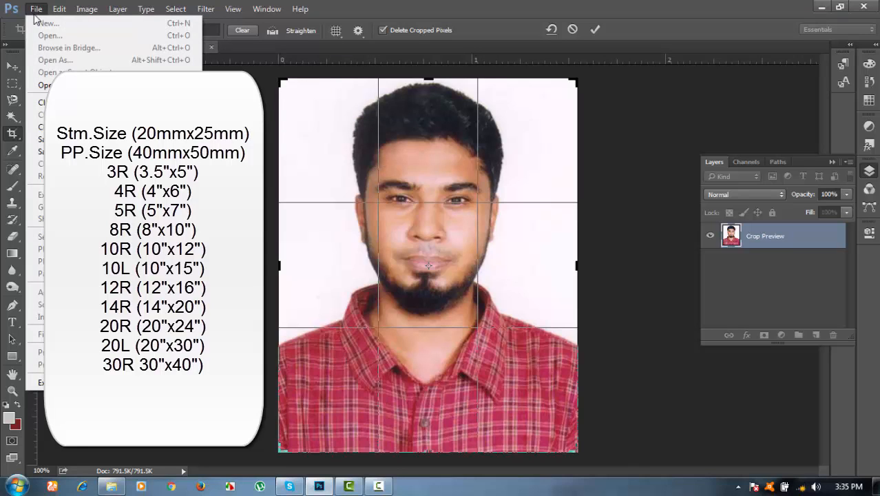
left_click(234, 48)
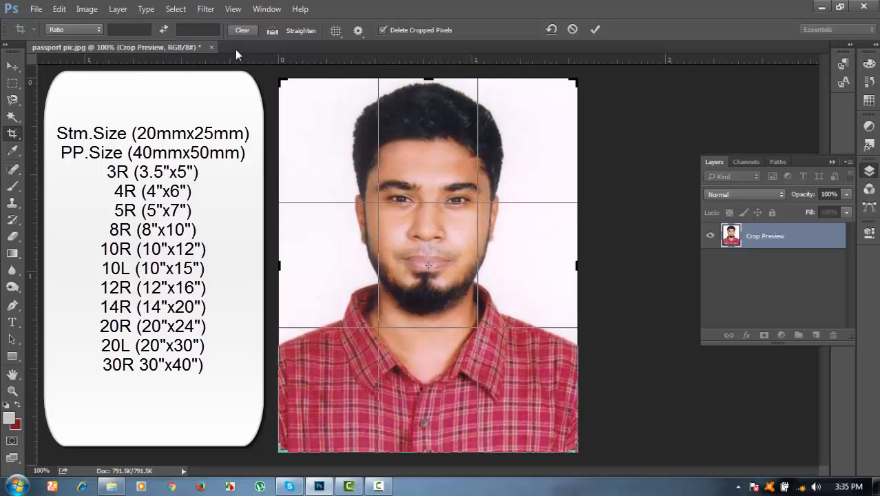
- Apply the pending crop to the passport photo and return to the Move tool
left_click(12, 66)
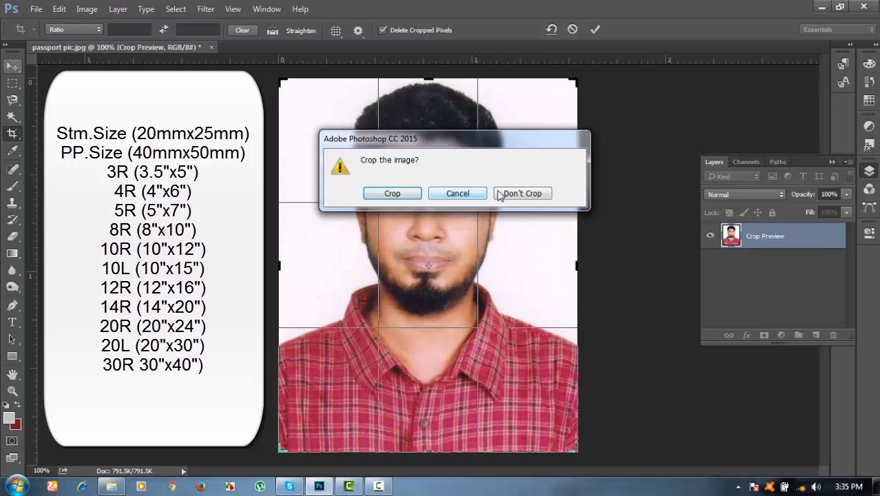
left_click(396, 194)
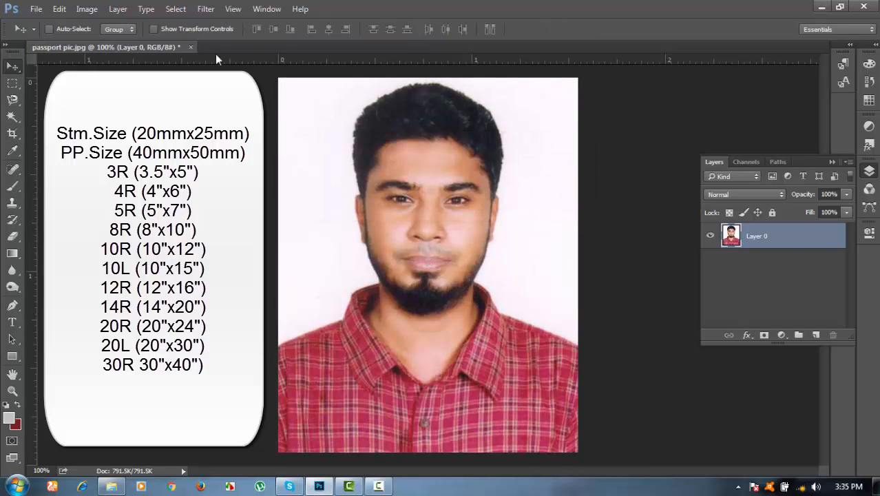
- Create a new document of type Photo in the Portrait, 4 x 6 size at 300 pixels per inch
right_click(211, 47)
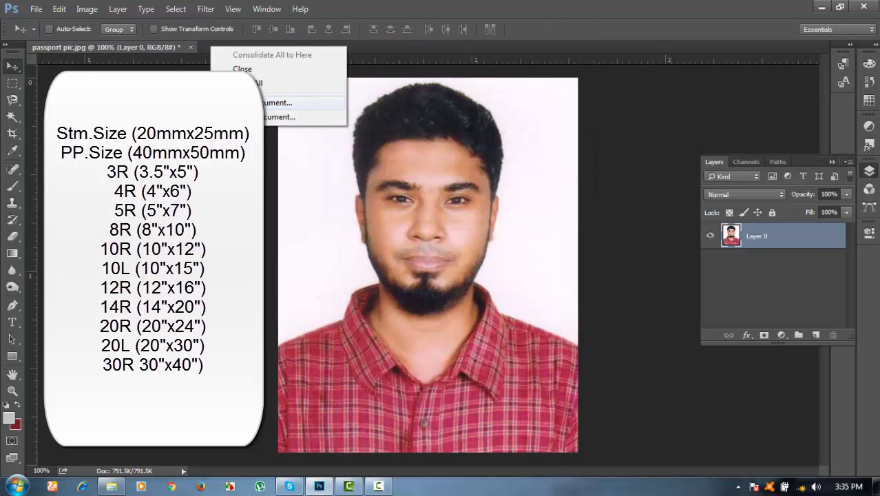
left_click(33, 8)
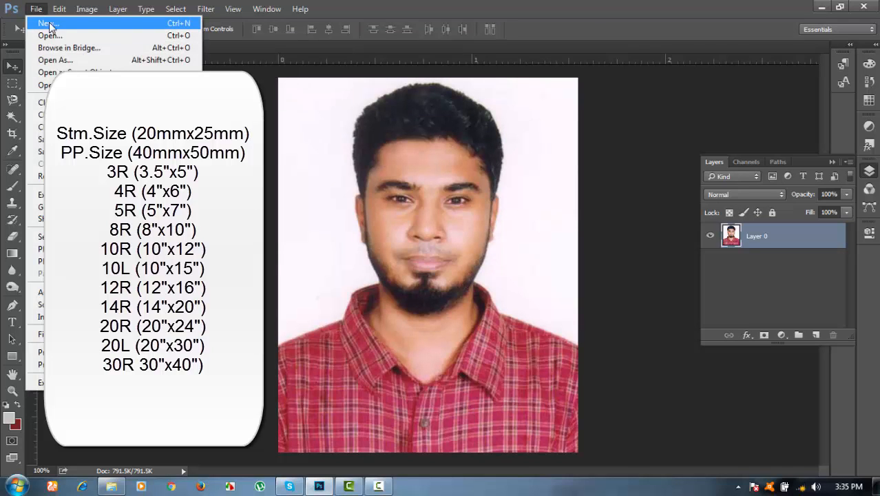
left_click(49, 23)
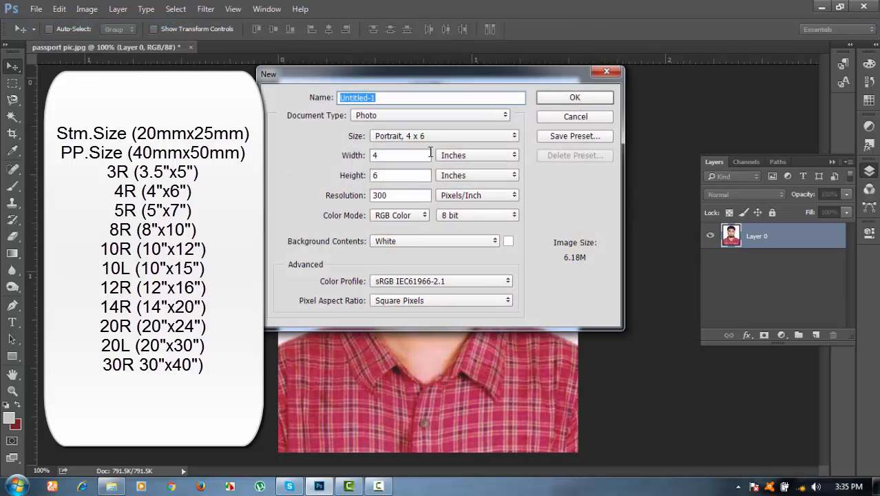
left_click(402, 138)
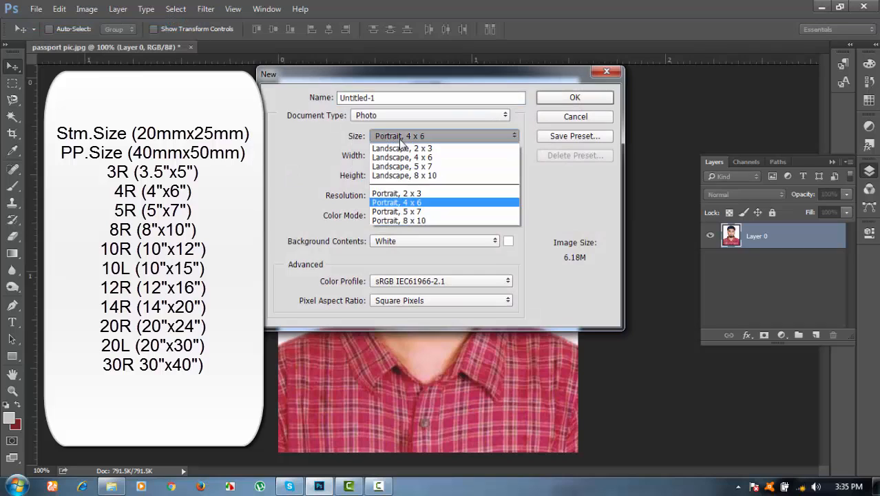
left_click(421, 207)
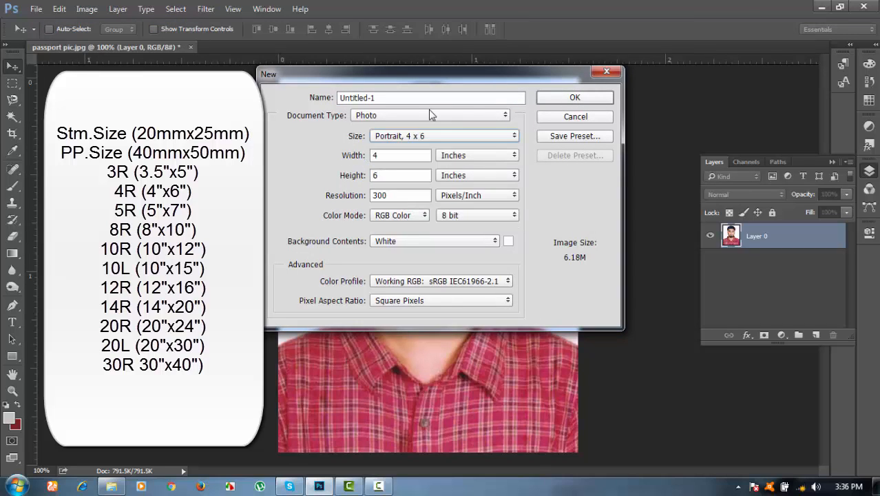
left_click(433, 115)
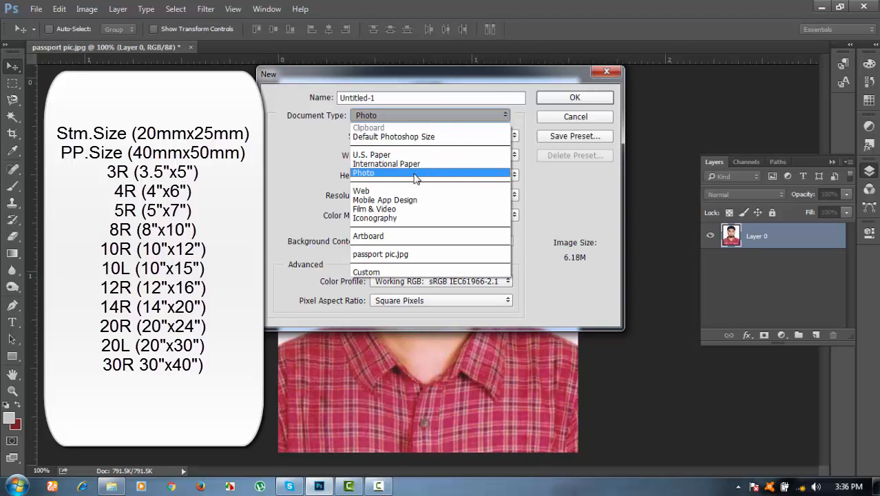
left_click(416, 178)
left_click(427, 137)
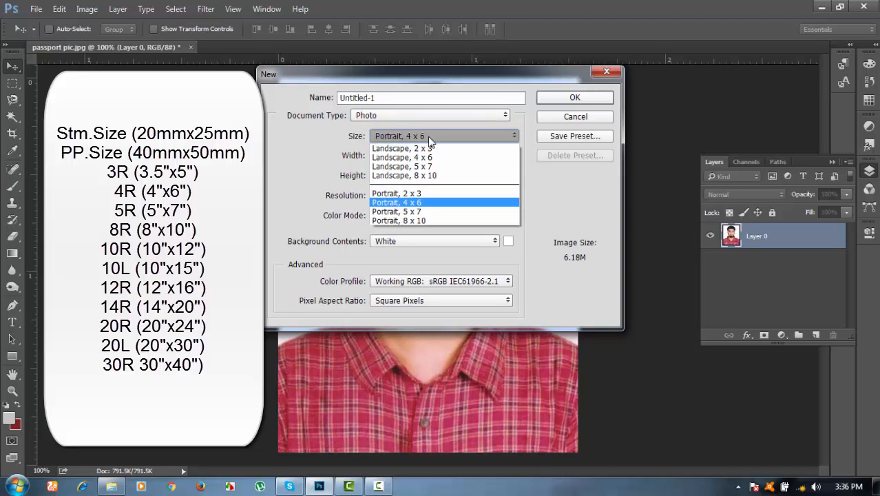
left_click(421, 204)
left_click(590, 99)
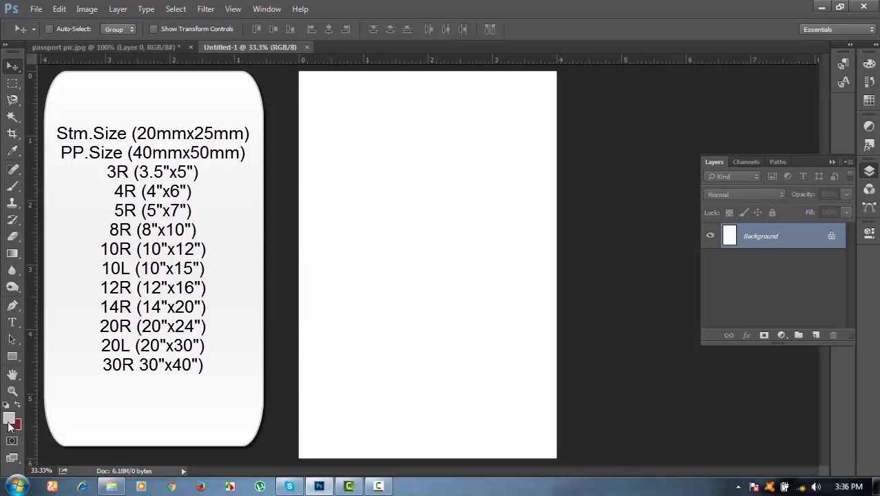
left_click(120, 48)
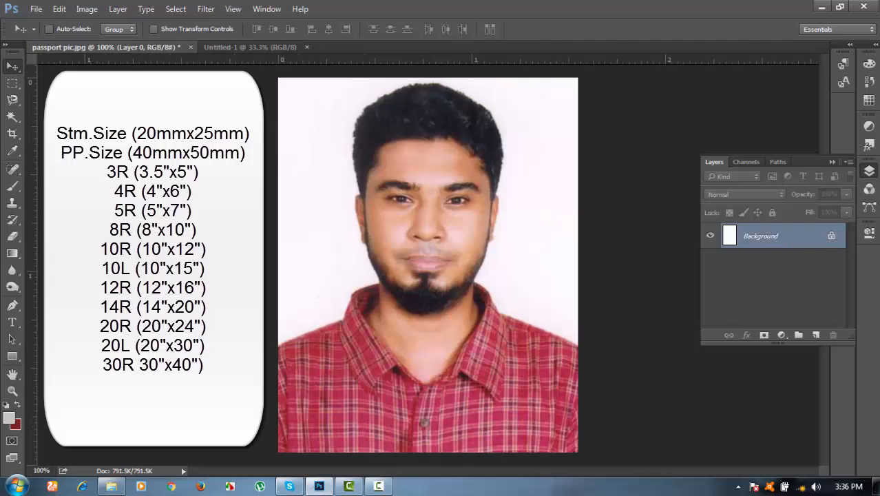
left_click(267, 46)
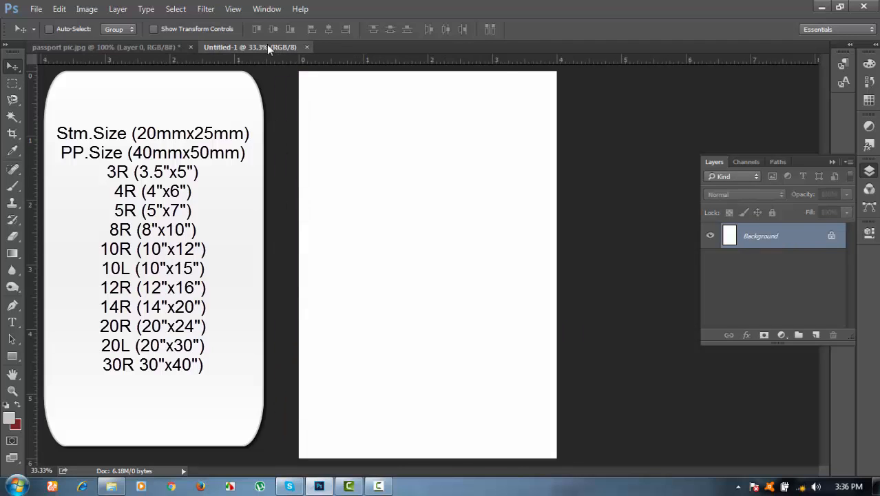
left_click(119, 46)
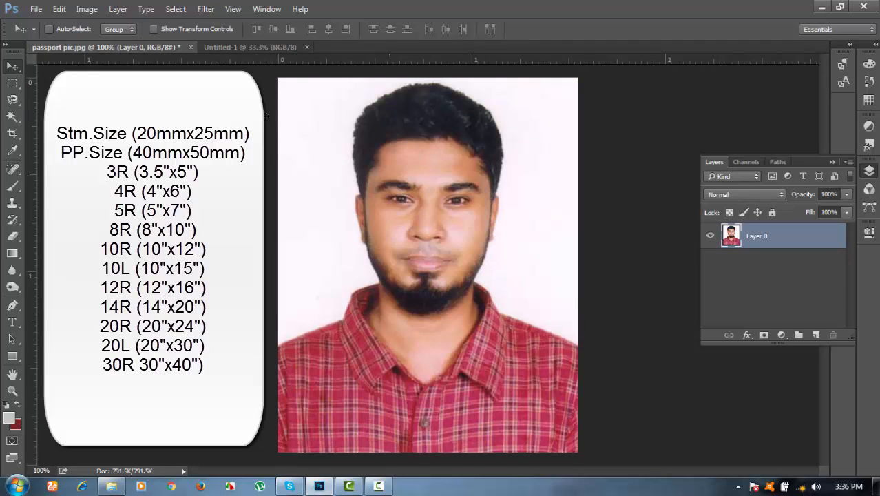
left_click(240, 46)
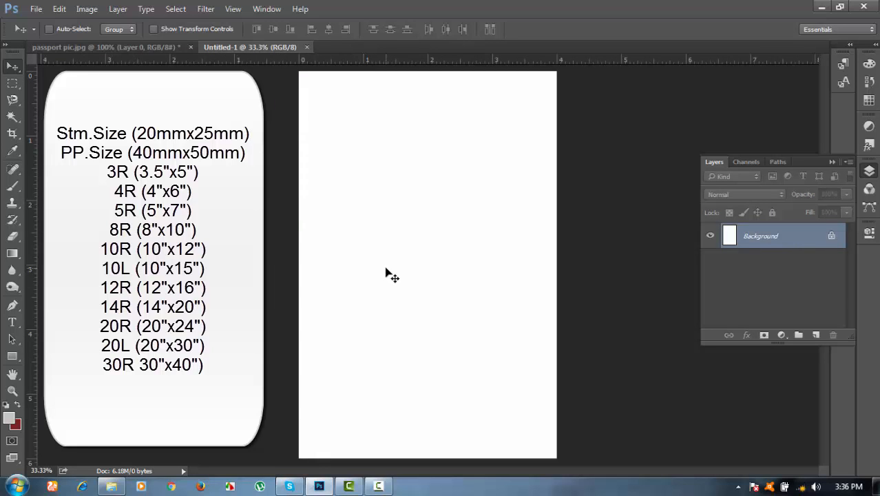
- Fill the entire blank 4 x 6 canvas with the grey foreground color and deselect it
key("ctrl+a")
key("i")
key("shift+F5")
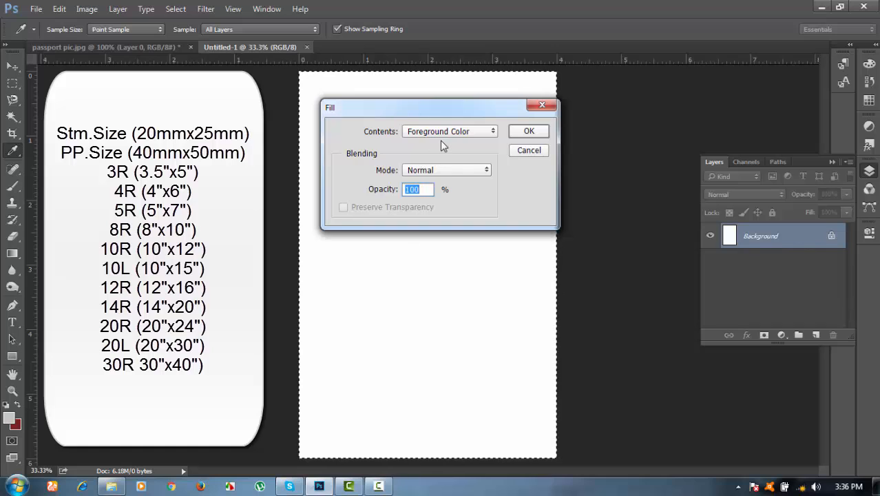
left_click(528, 133)
key("v")
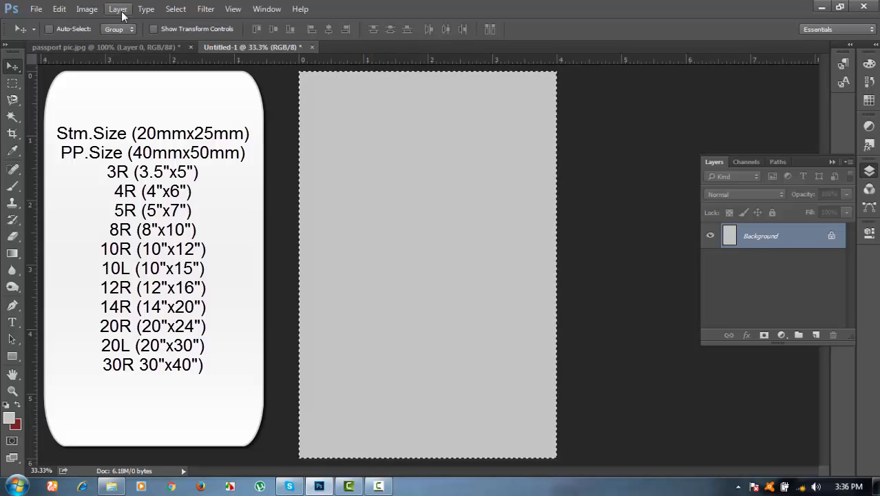
left_click(175, 9)
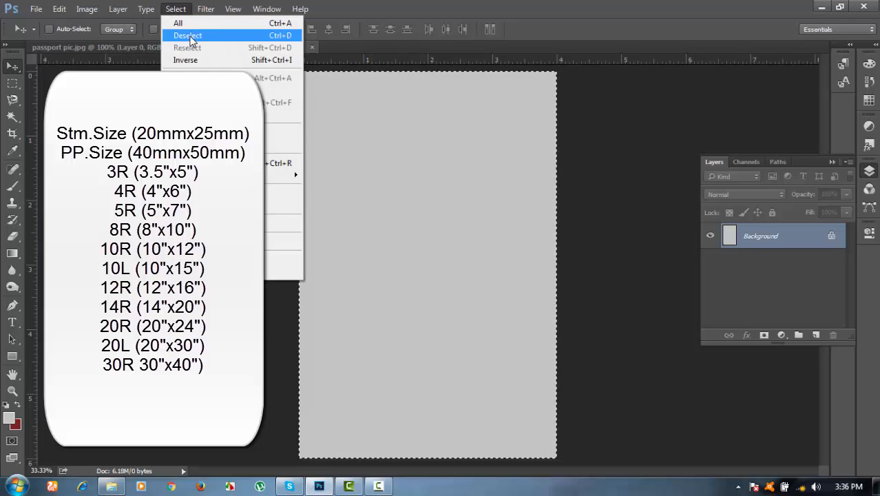
left_click(188, 36)
- Copy the passport photo into the upper-left corner of the 4 x 6 sheet and duplicate it directly below
left_click(97, 45)
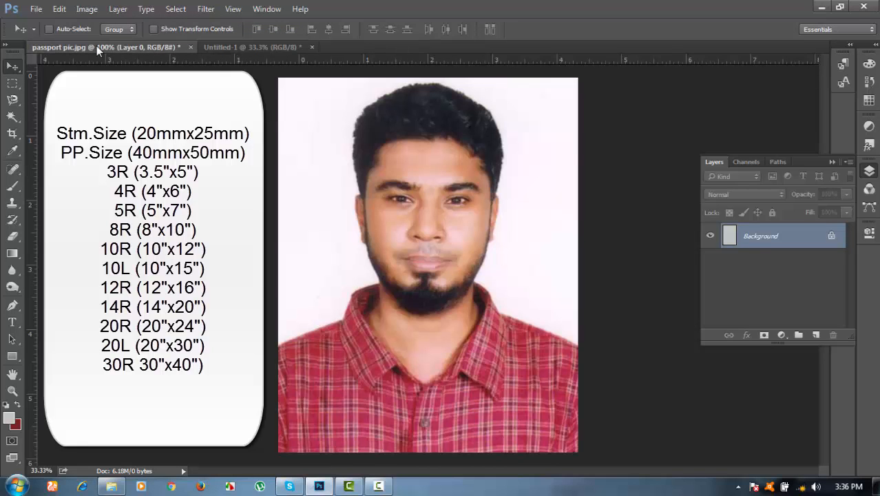
left_click(12, 69)
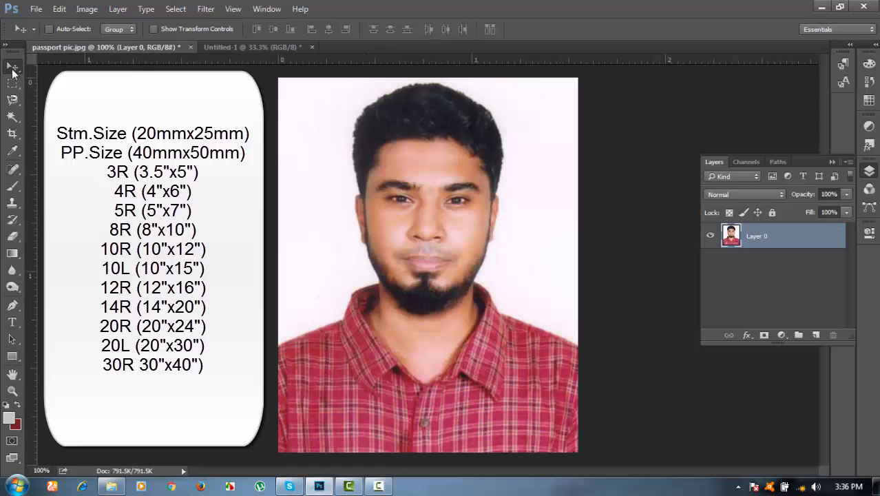
left_click_drag(358, 197, 352, 138)
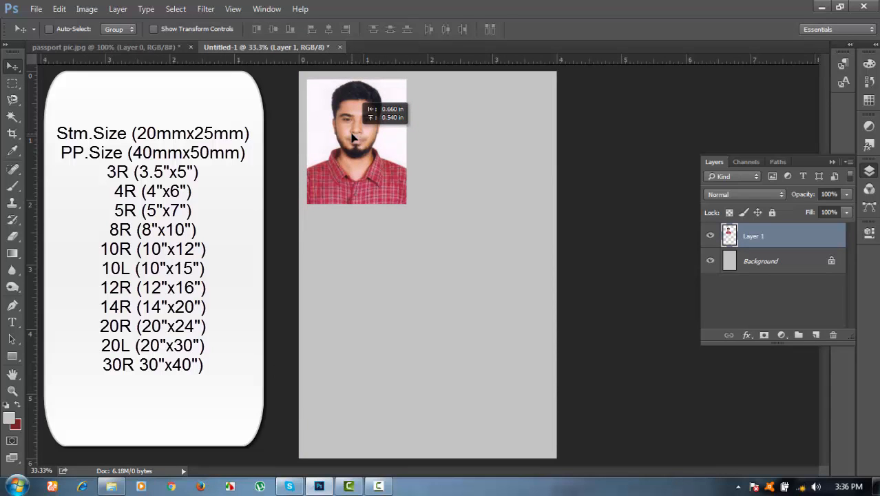
left_click_drag(352, 138, 353, 138)
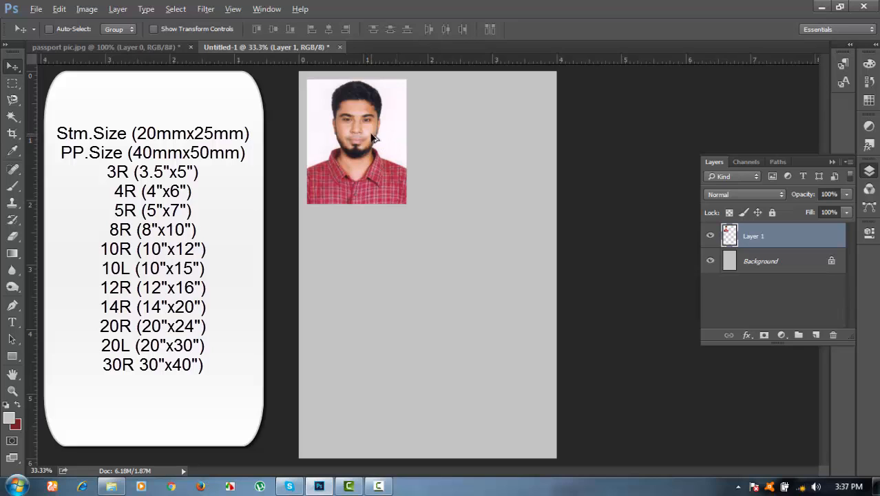
left_click_drag(370, 139, 366, 280)
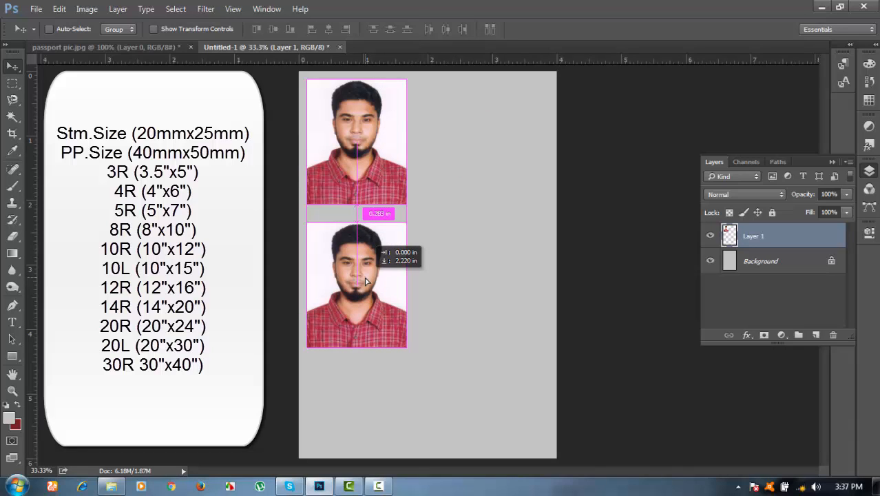
left_click_drag(366, 278, 366, 271)
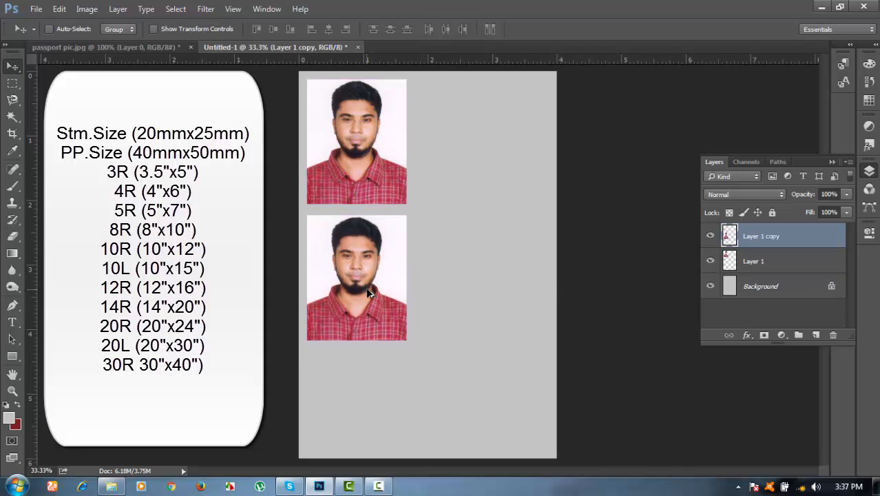
- Rotate the source photo 90° counterclockwise and place three sideways copies on the sheet, one at the lower left and two stacked at the upper right
left_click(134, 46)
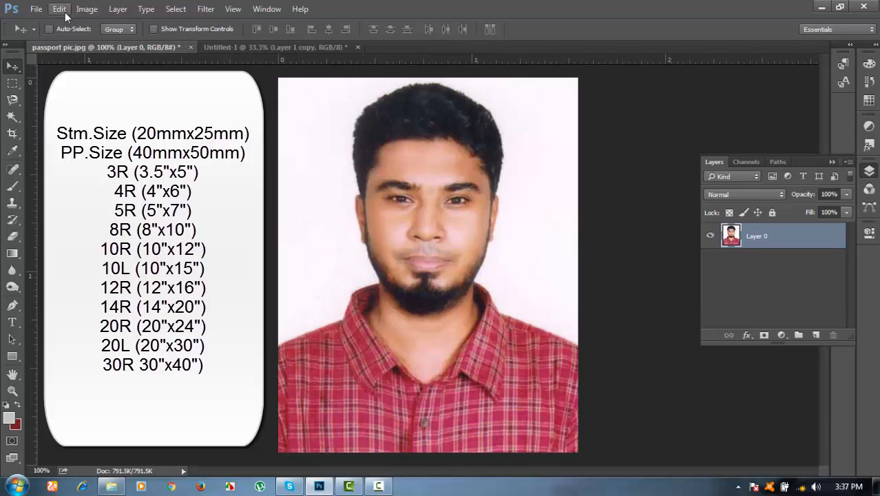
left_click(88, 9)
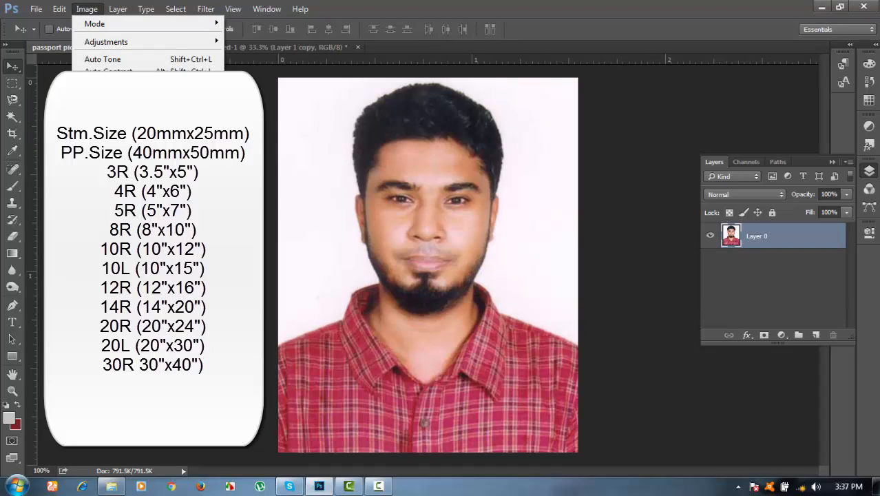
mouse_move(114, 126)
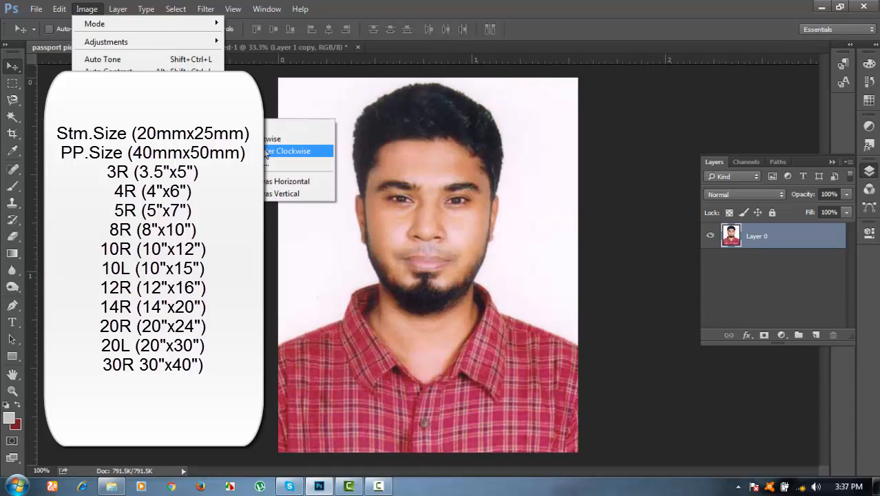
left_click(265, 150)
left_click_drag(342, 209, 485, 252)
left_click_drag(361, 289, 403, 310)
key("ctrl+z")
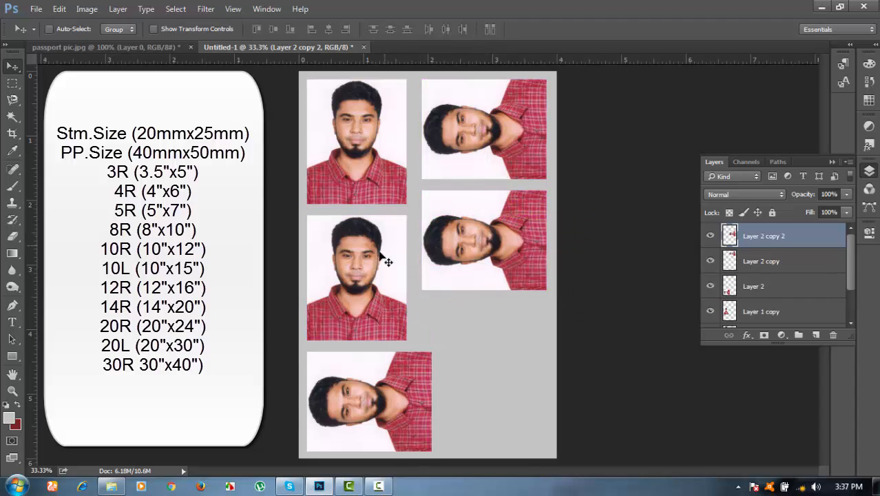
- Duplicate the lower upright photo from Layer 1 copy into the empty lower-right corner of the sheet
left_click(752, 313)
left_click_drag(360, 280, 498, 381)
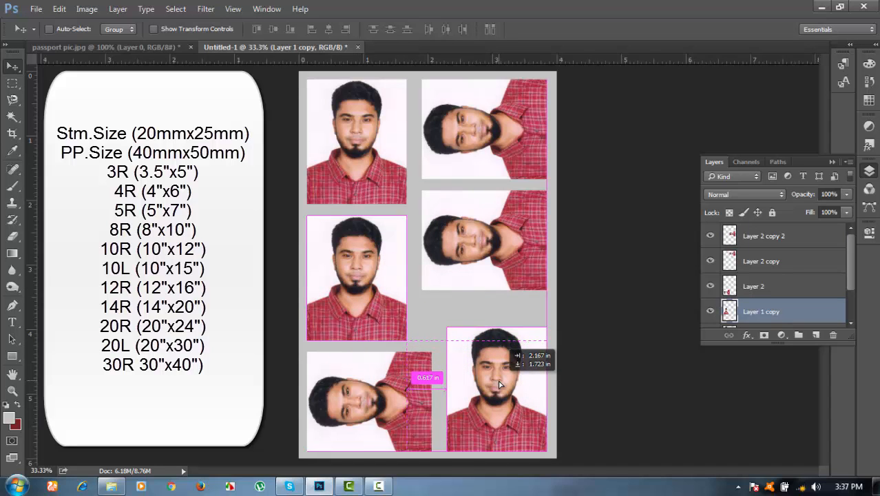
- Finish placing the lower-right upright photo and save the sheet to the Desktop as a JPEG named pp with Medium quality 5
left_click_drag(498, 381, 498, 380)
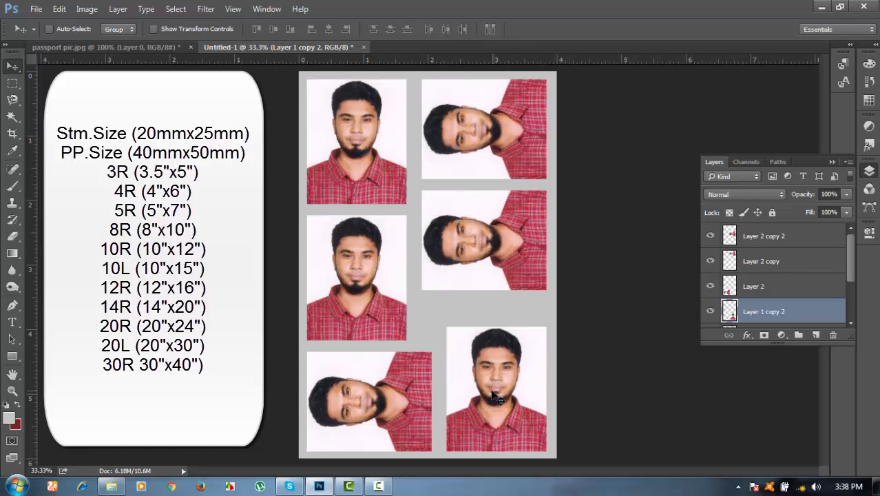
left_click(35, 9)
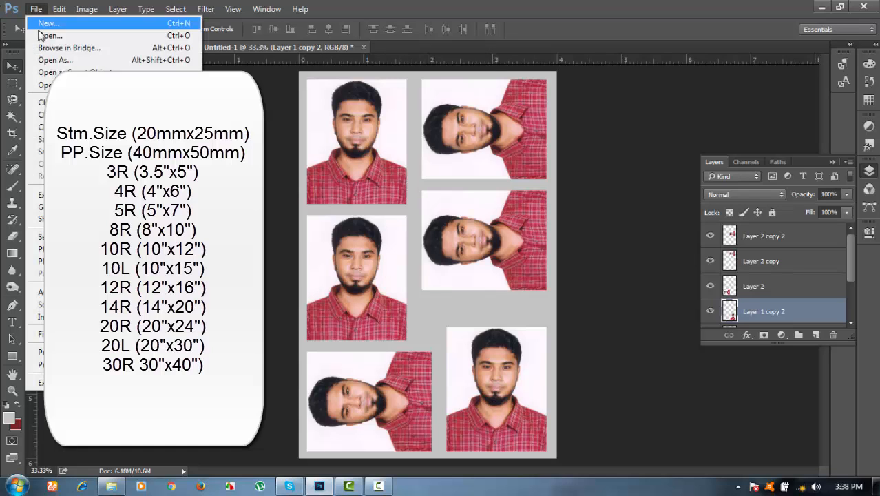
left_click(40, 150)
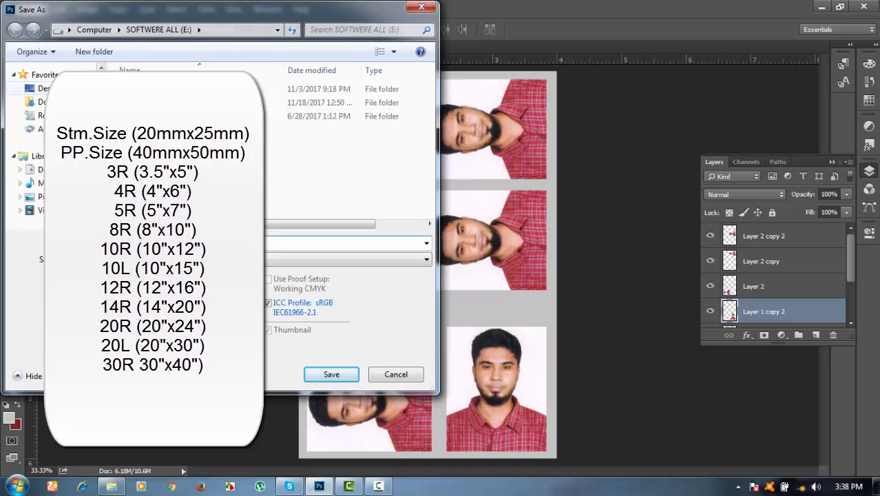
left_click(43, 88)
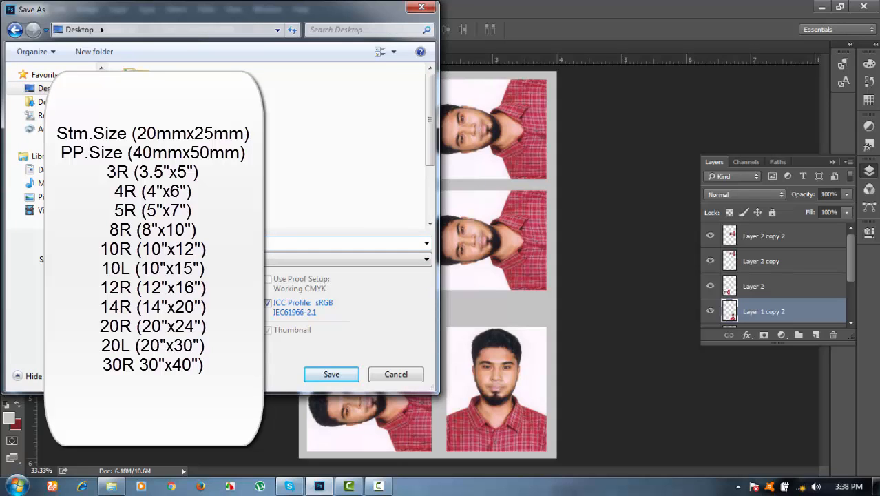
left_click(179, 260)
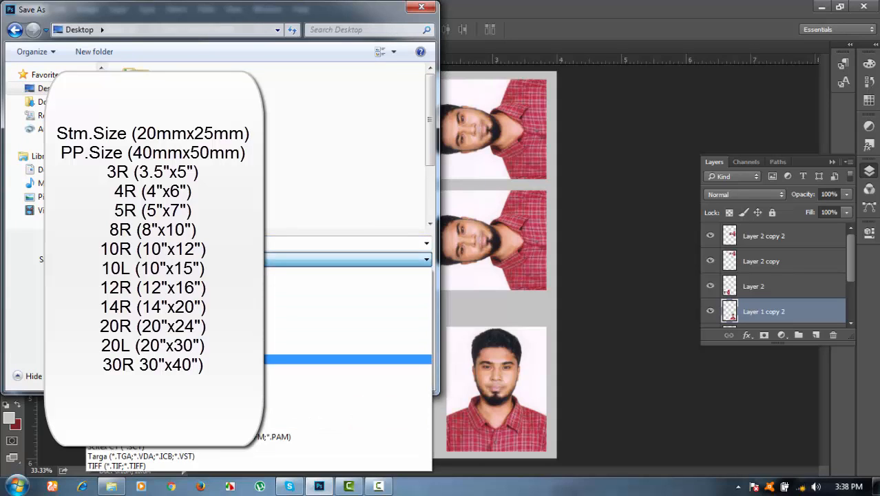
left_click(241, 349)
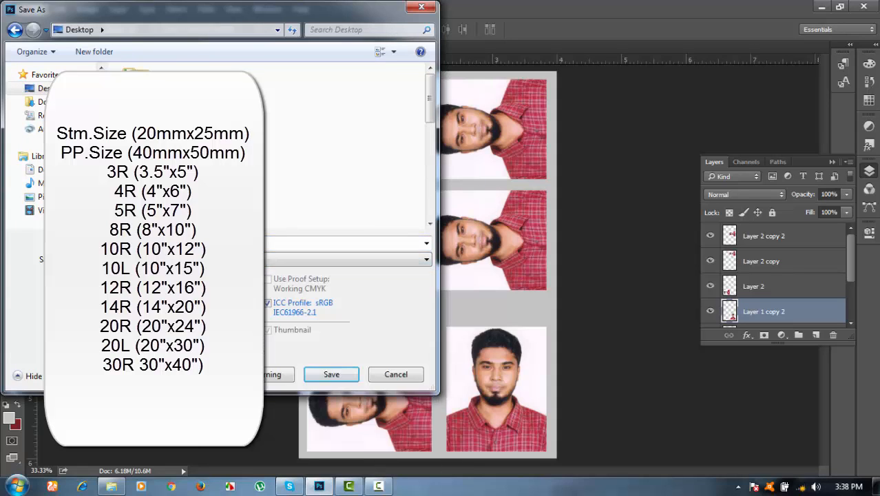
left_click(331, 376)
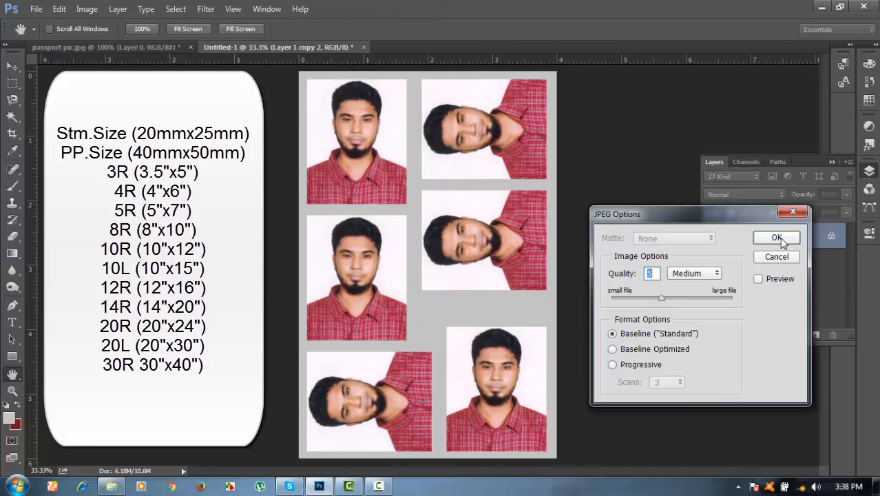
left_click(783, 238)
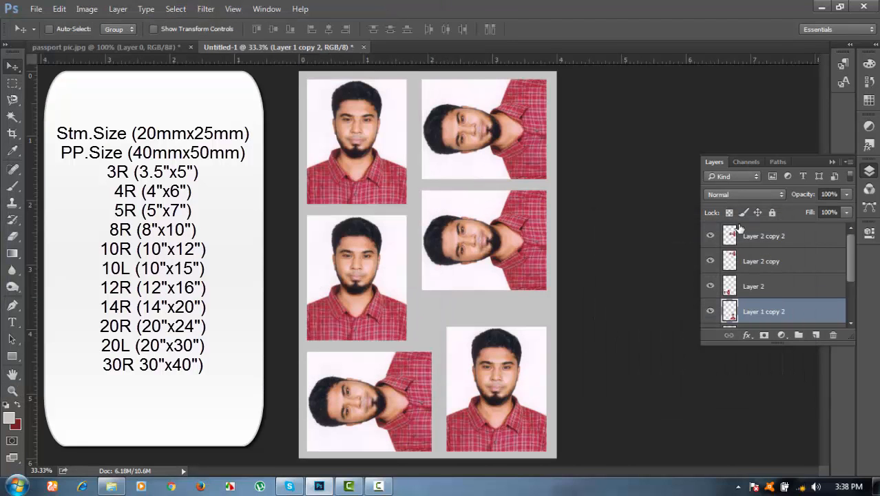
- Switch to the desktop, open pp.jpg in the Picasa photo viewer, inspect the printed-sheet layout up close and as a whole, and close it
left_click(821, 7)
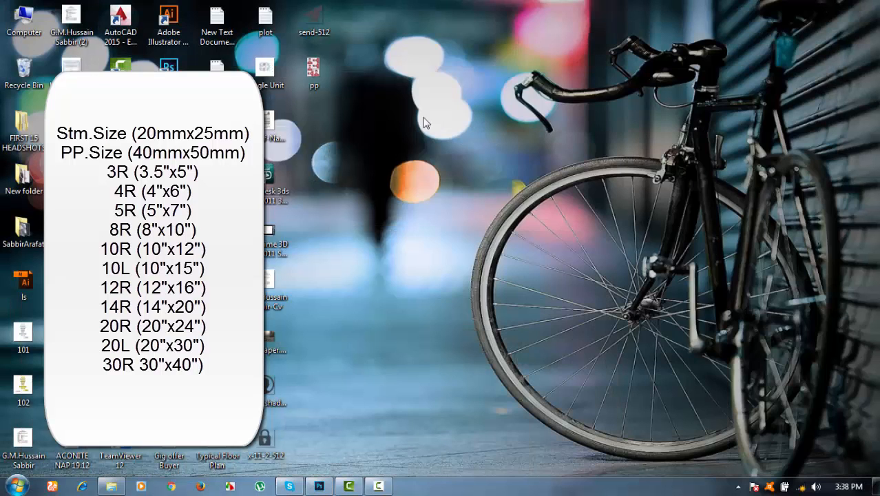
double_click(313, 72)
scroll(455, 203, "up", 3)
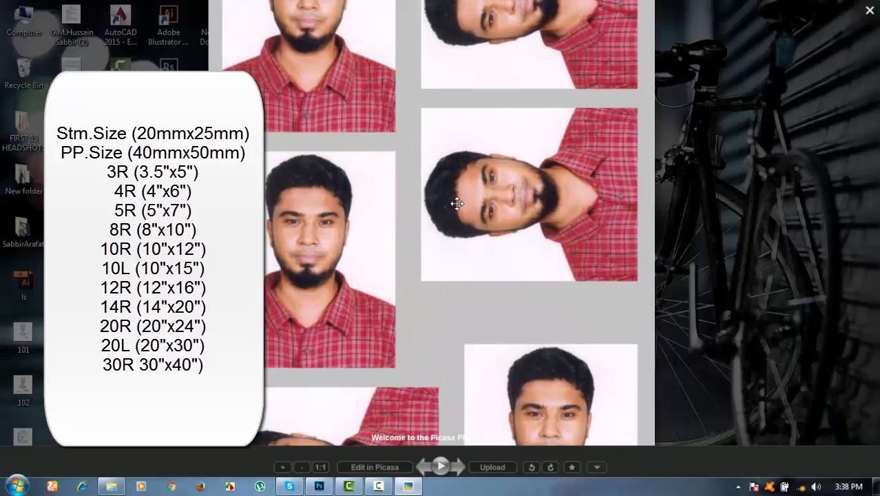
scroll(454, 203, "down", 3)
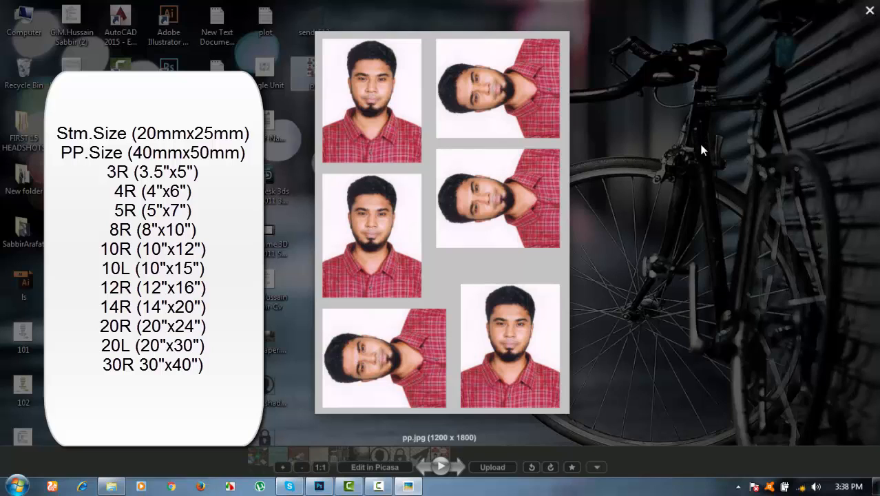
left_click(869, 13)
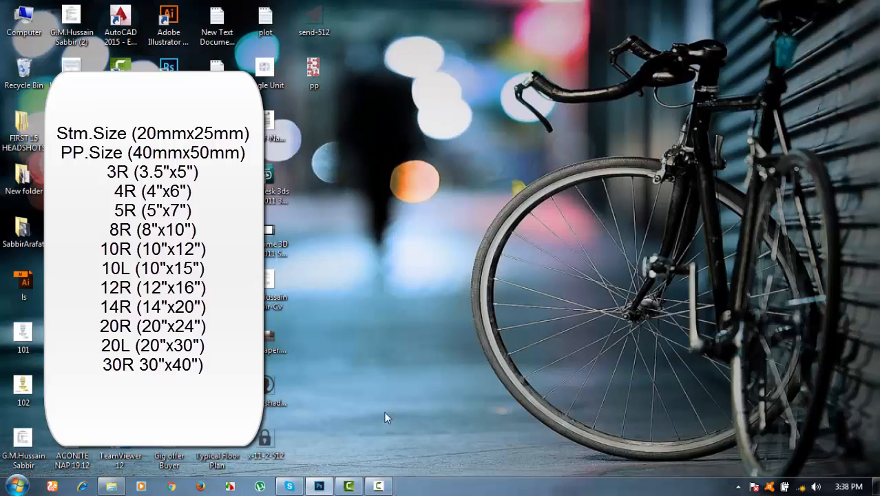
mouse_move(378, 487)
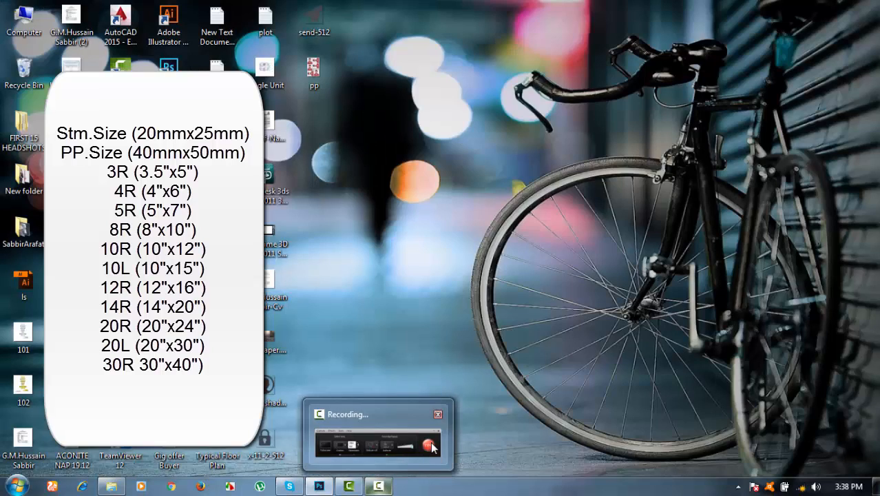